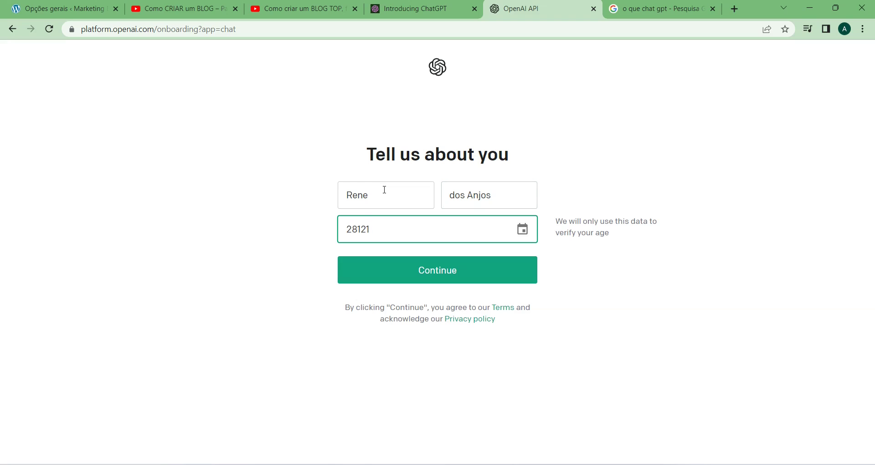
Try submitting the profile, then clear the rejected birthday entry.
type("988")
left_click(410, 280)
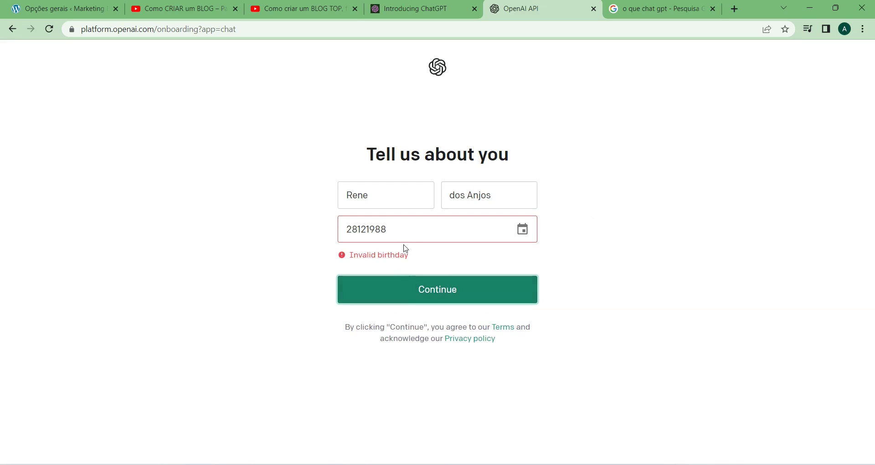
double_click(419, 228)
type("2")
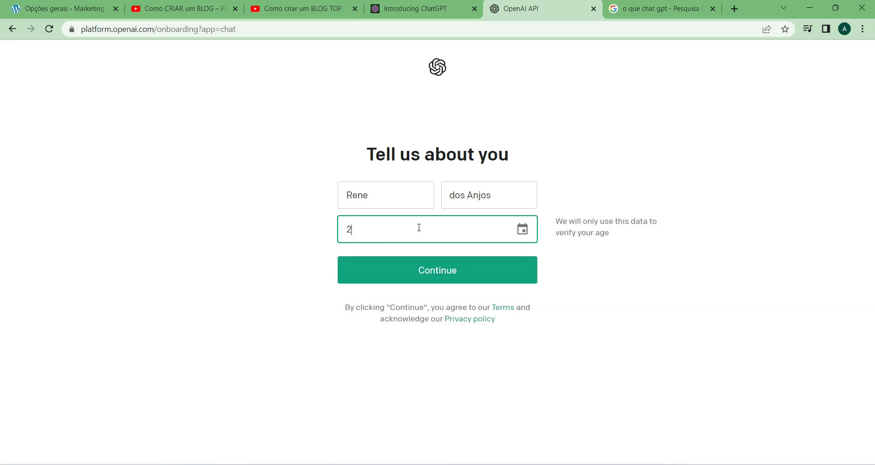
key("BackSpace")
type("121")
key("BackSpace")
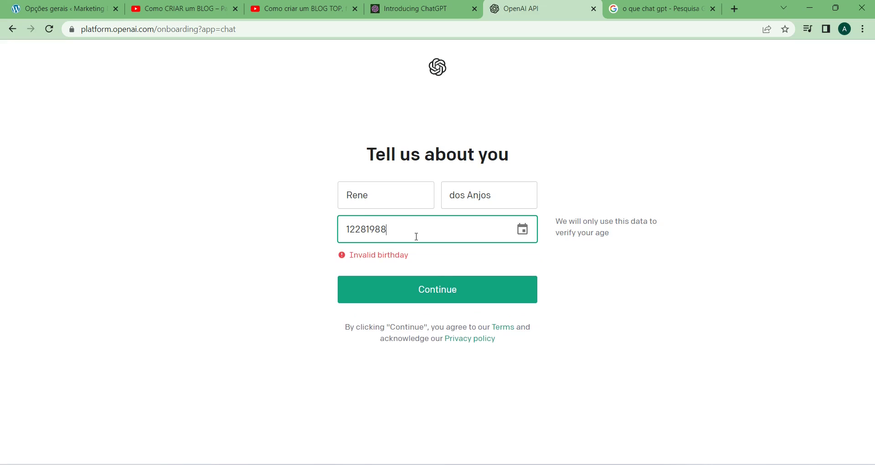
Re-enter the birth date as MM/DD/YYYY with slashes and submit the profile.
left_click(370, 229)
type("/")
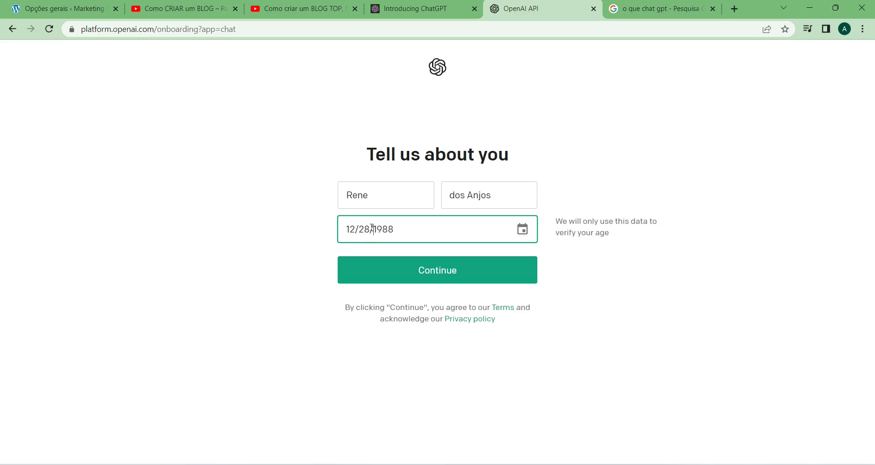
left_click_drag(406, 291, 410, 277)
left_click(410, 276)
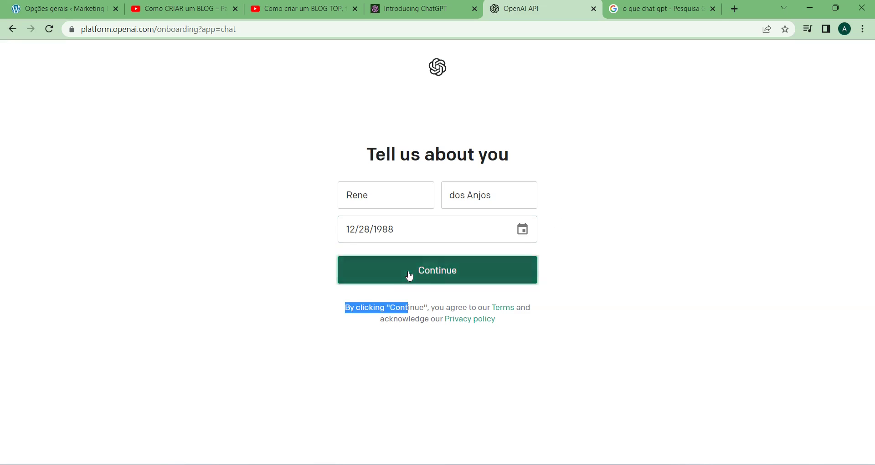
Enter the phone number under the +244 country code, then type the six-digit SMS verification code.
type("244")
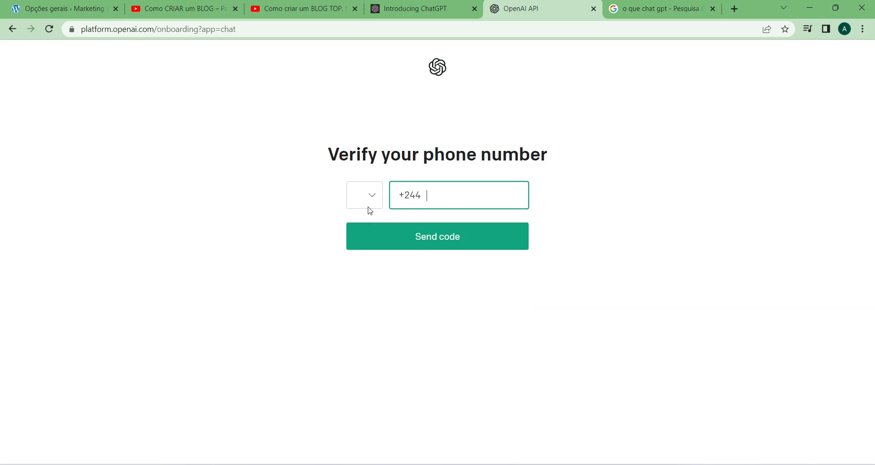
left_click(369, 206)
left_click(448, 198)
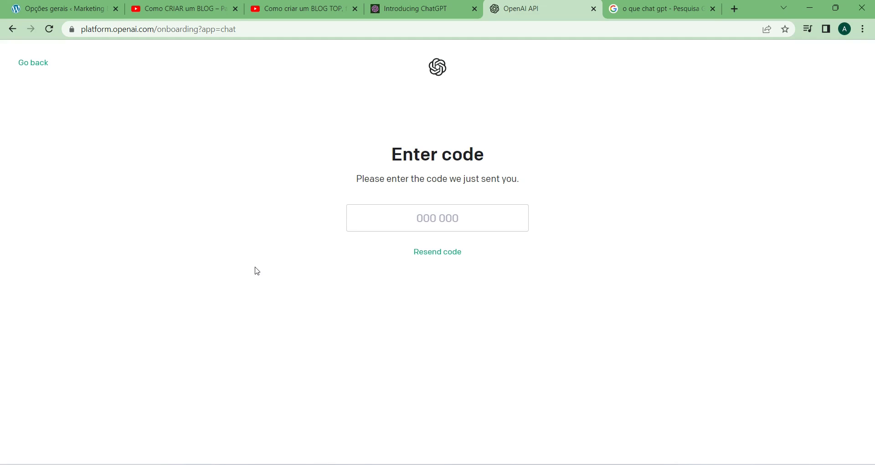
left_click(399, 223)
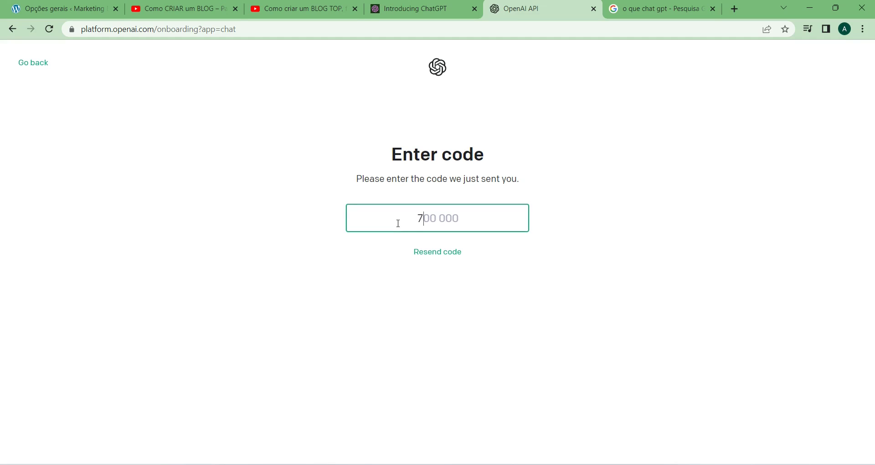
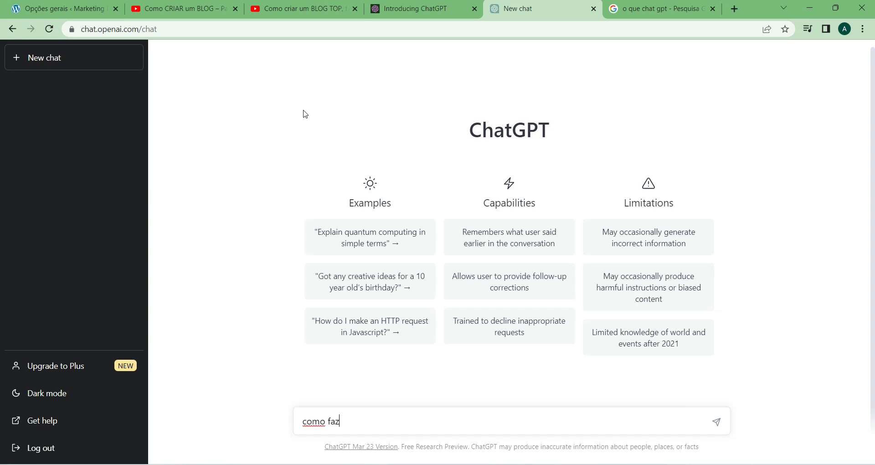
key("BackSpace")
key("BackSpace")
key("Return")
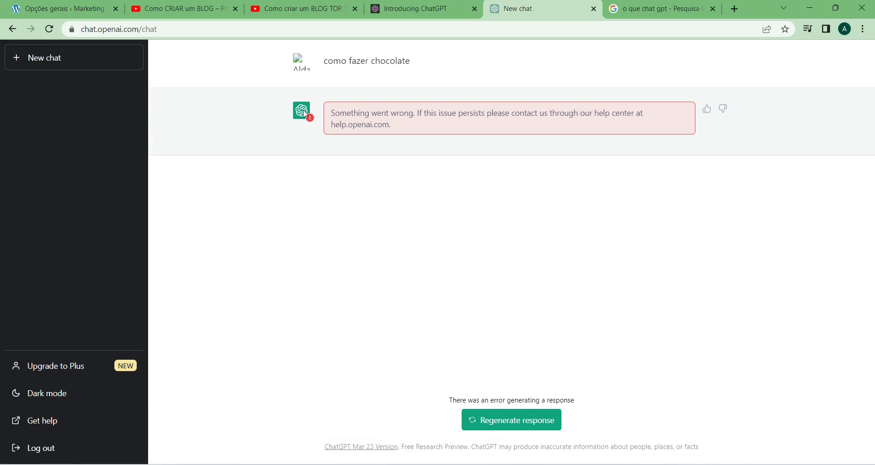
left_click(519, 424)
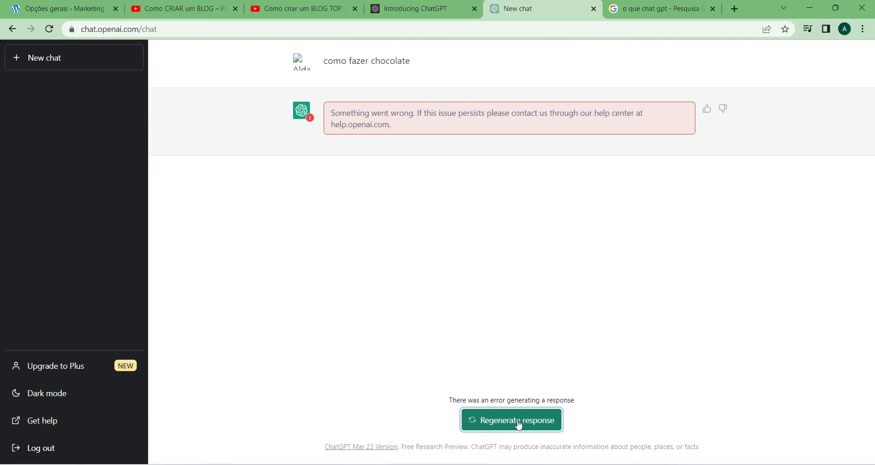
left_click(519, 424)
left_click(519, 424)
left_click(519, 424)
left_click(520, 424)
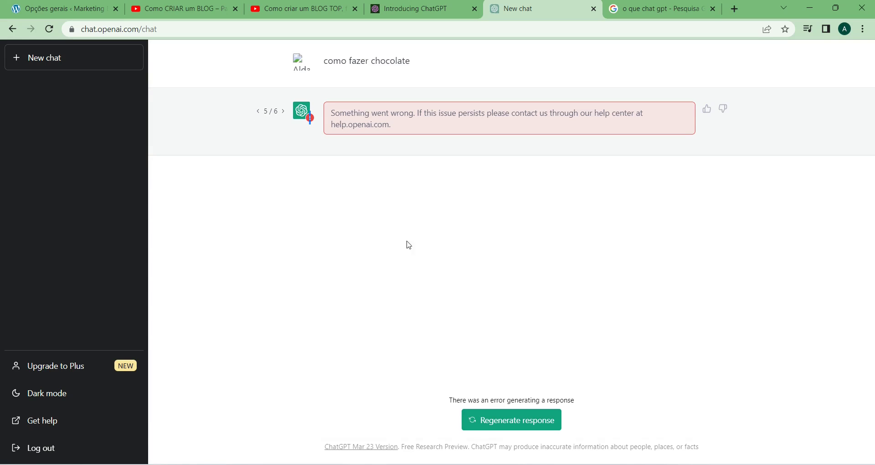
left_click(512, 418)
left_click(76, 61)
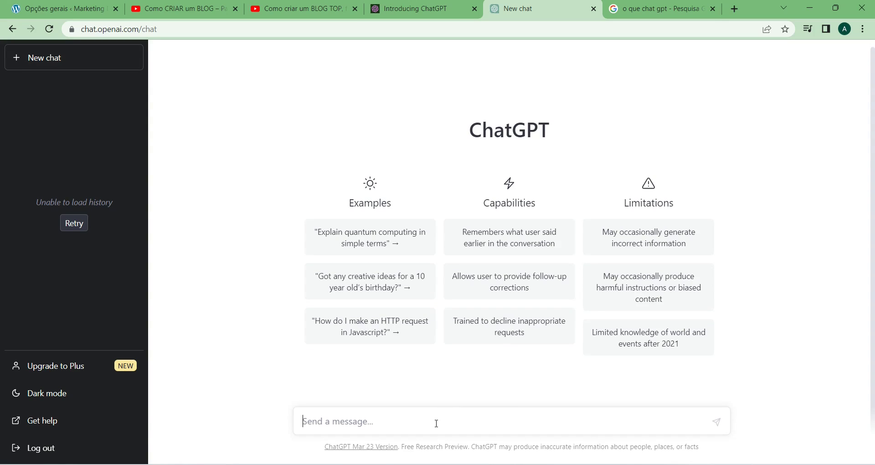
type("Ola Sou")
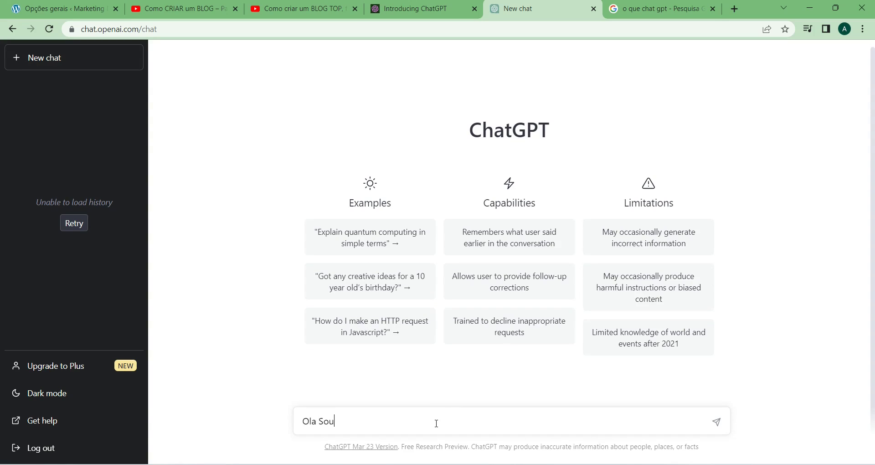
type(" o renen")
key("Return")
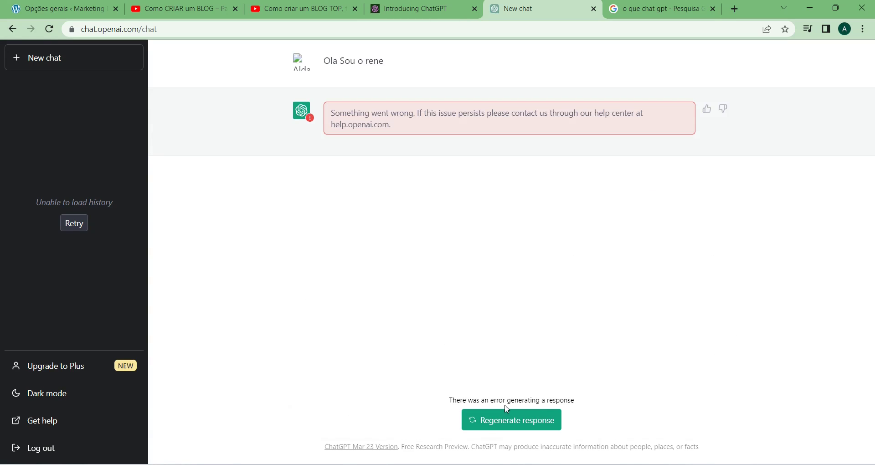
left_click(507, 419)
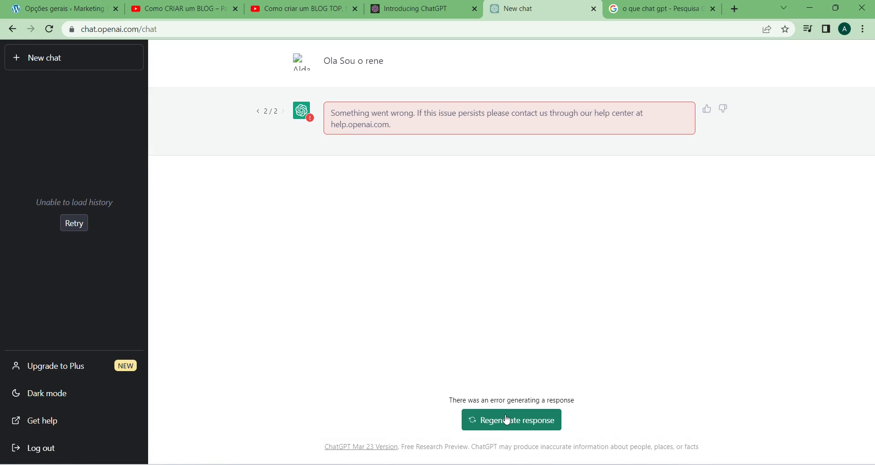
left_click(507, 419)
left_click(507, 420)
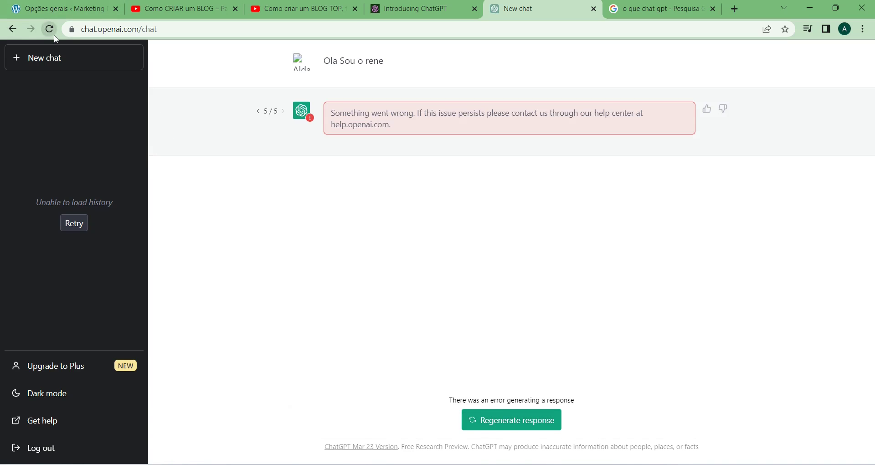
left_click(54, 36)
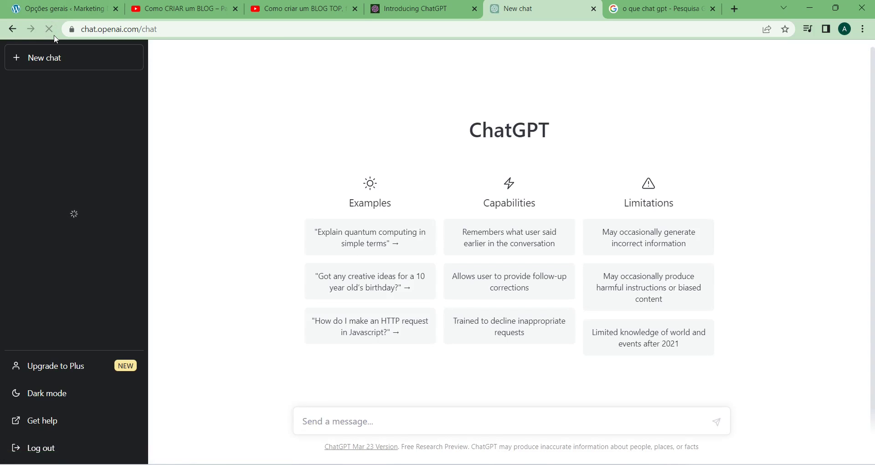
Send a greeting message introducing yourself by name.
type("Ola ")
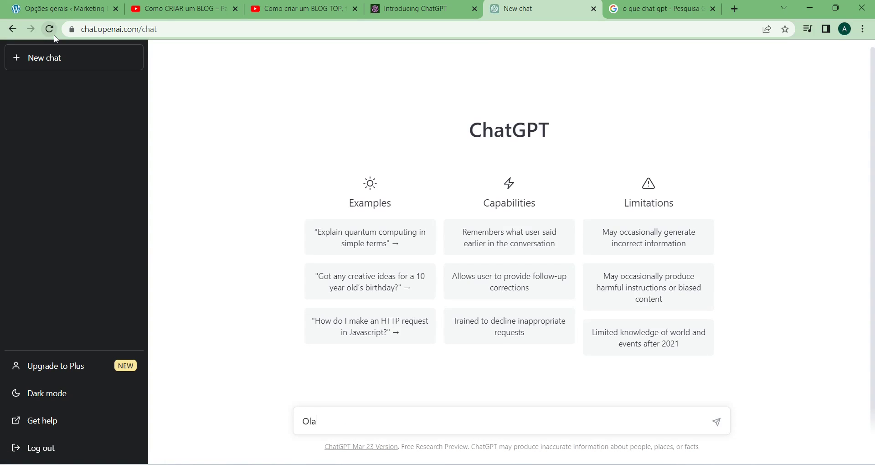
type("Sou o r")
key("BackSpace")
type("Rene")
key("Return")
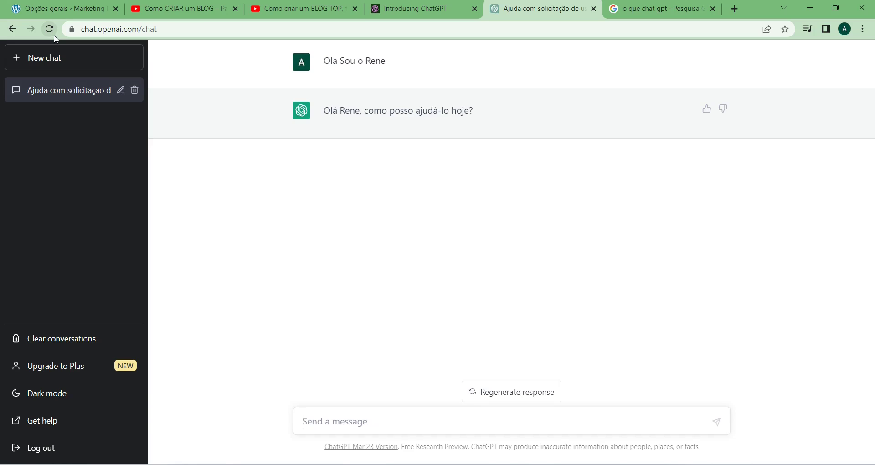
Ask 'Como posso fazer um chocolate' and scroll to the end of the recipe reply.
type("Como posso f")
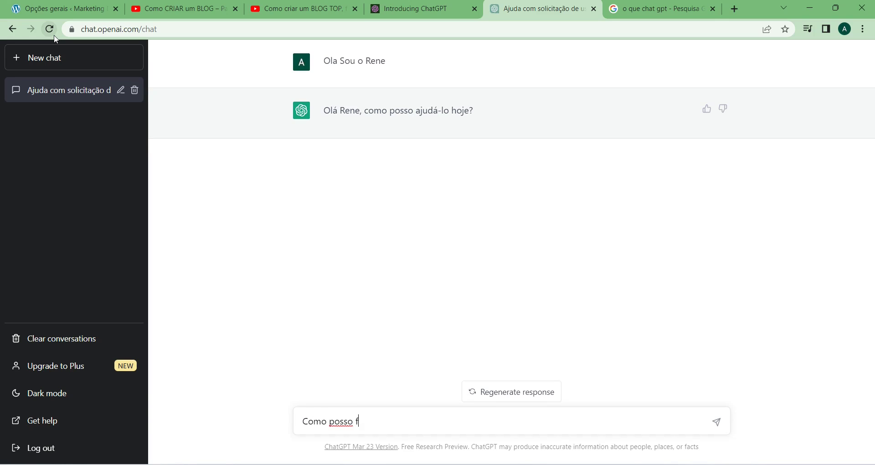
type("azer um choca")
key("BackSpace")
type("olart")
key("BackSpace")
key("BackSpace")
type("te")
key("Return")
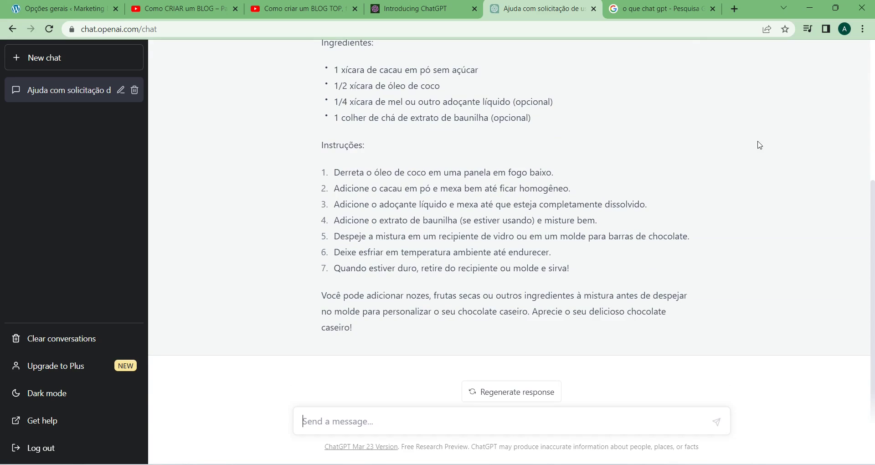
scroll(874, 143, "up", 5)
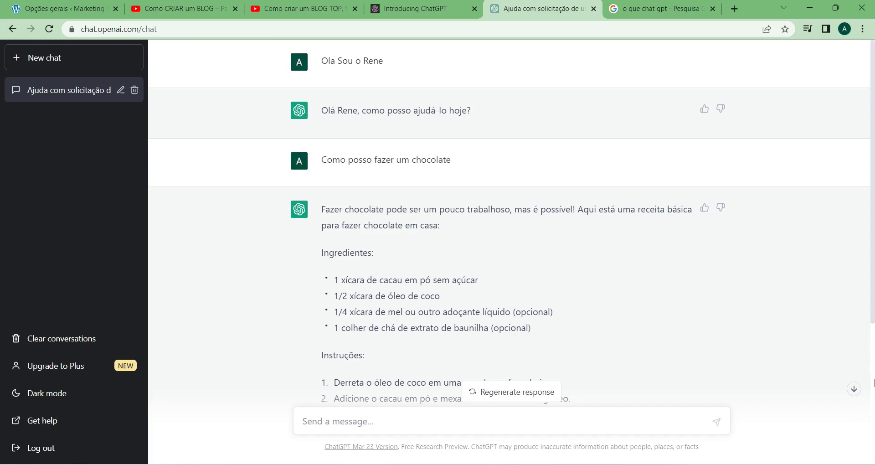
left_click(854, 389)
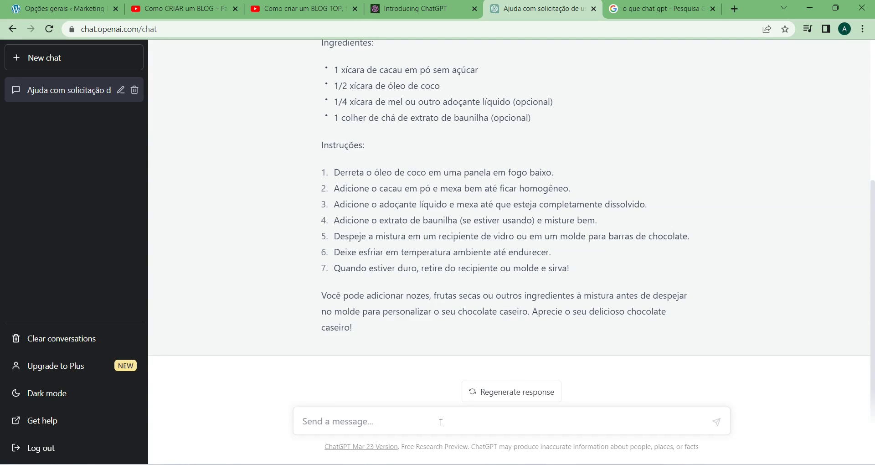
Send 'como ser um bom profissional de saude' and scroll through the eight tips.
type("como ser um bom profissional de")
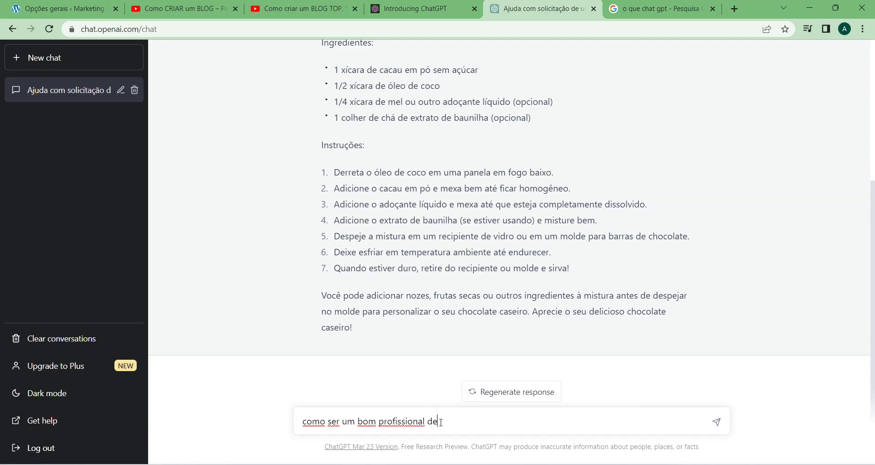
key("BackSpace")
type("e")
key("Return")
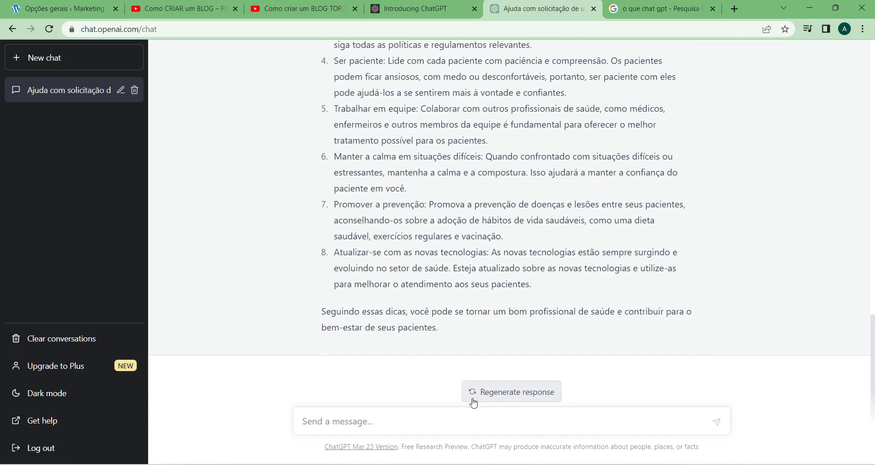
scroll(872, 272, "up", 8)
scroll(872, 369, "down", 8)
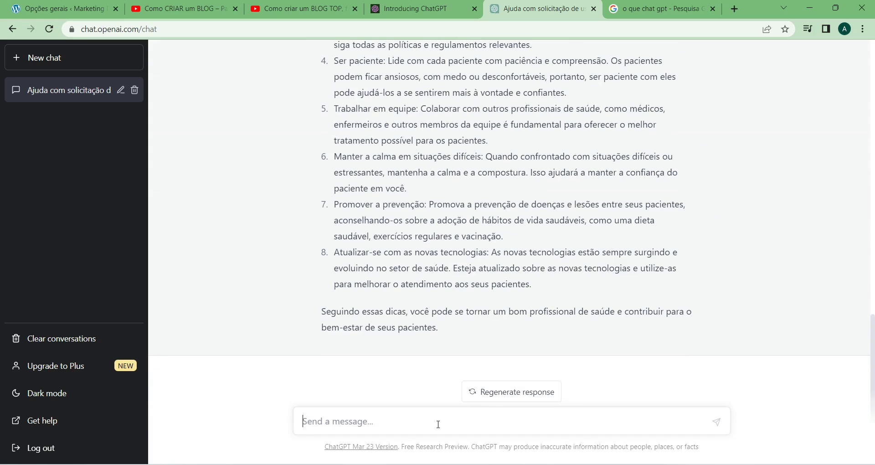
type("faça uma historia da informacao")
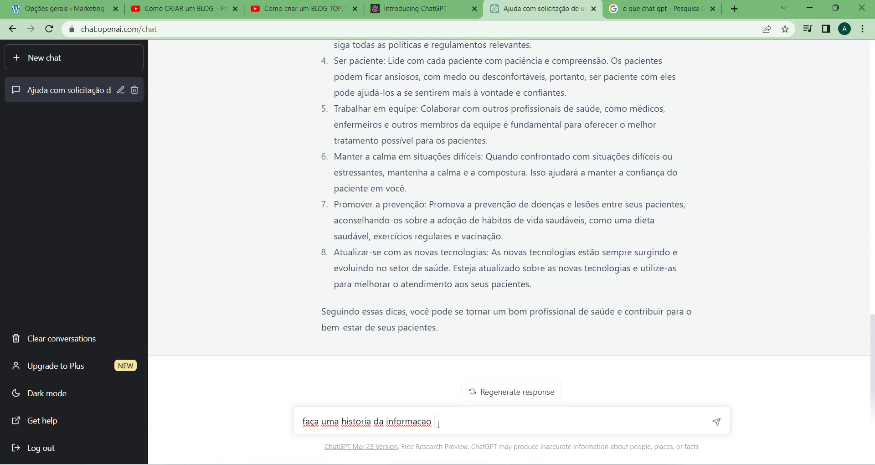
Send 'faça uma historia da informacao' and get the story of nurse Laura and patient Felipe.
key("Return")
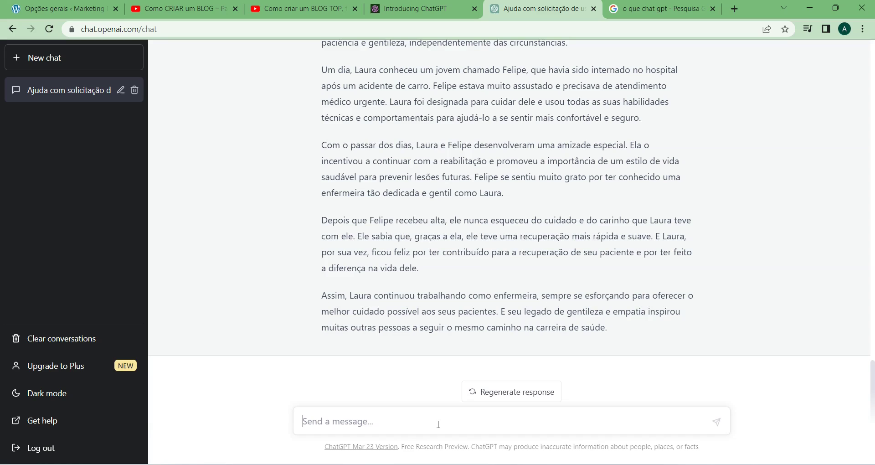
Send the question 'o que fazer para ser cientista em angola'.
type("o q")
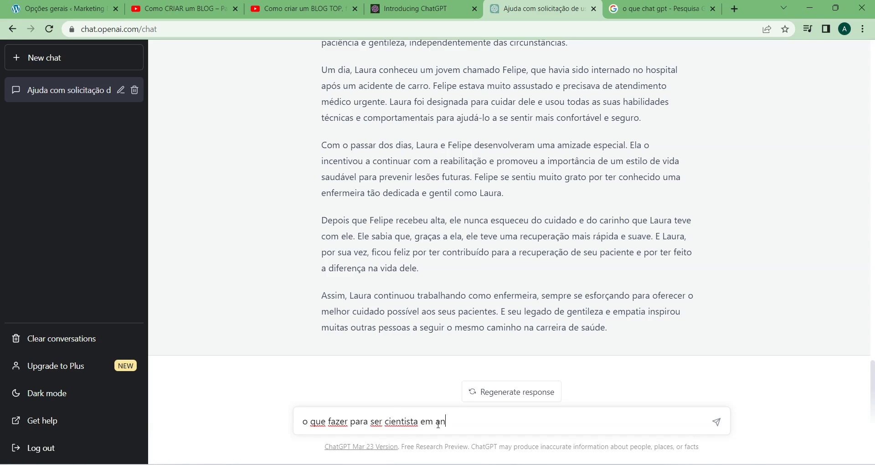
key("Return")
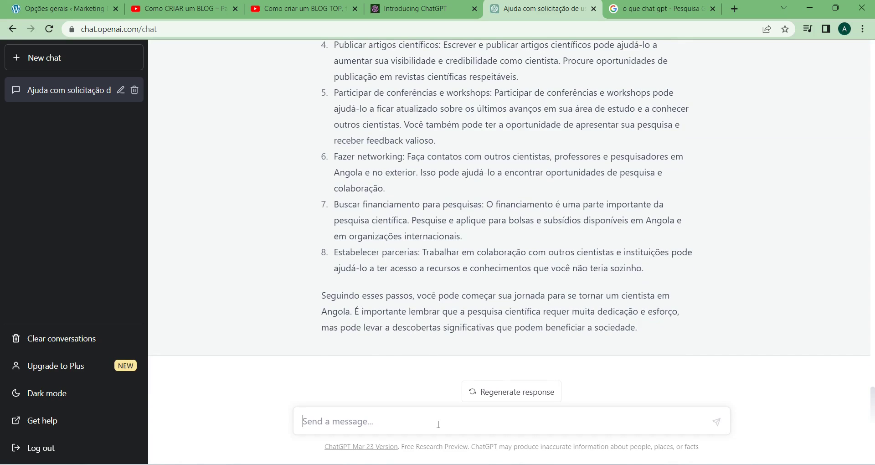
Request 'preciso de artigo sobre cientista angolanos', review earlier replies, then return to the article's end.
type("pr")
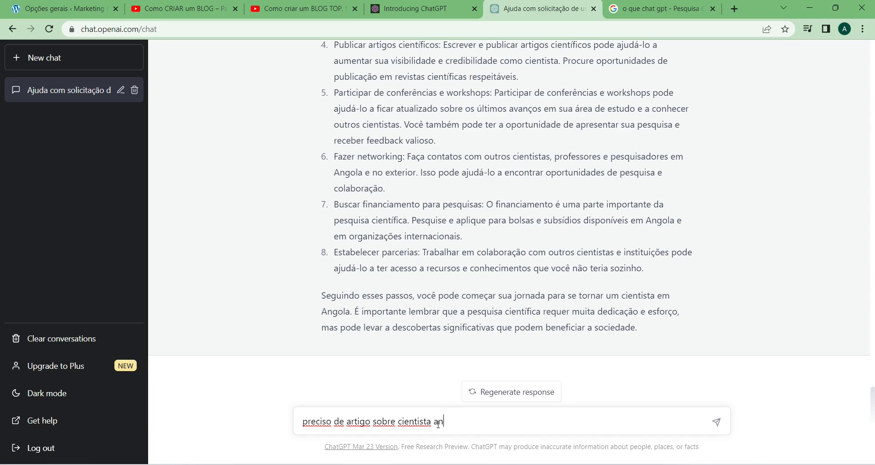
key("Return")
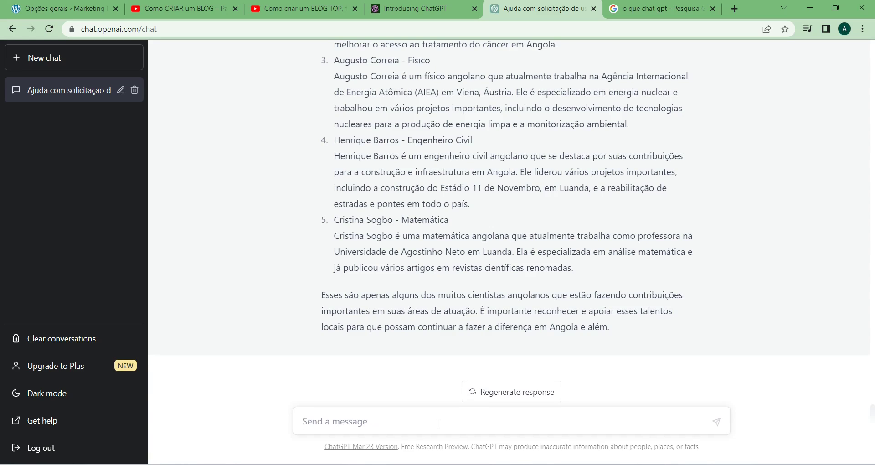
left_click(873, 229)
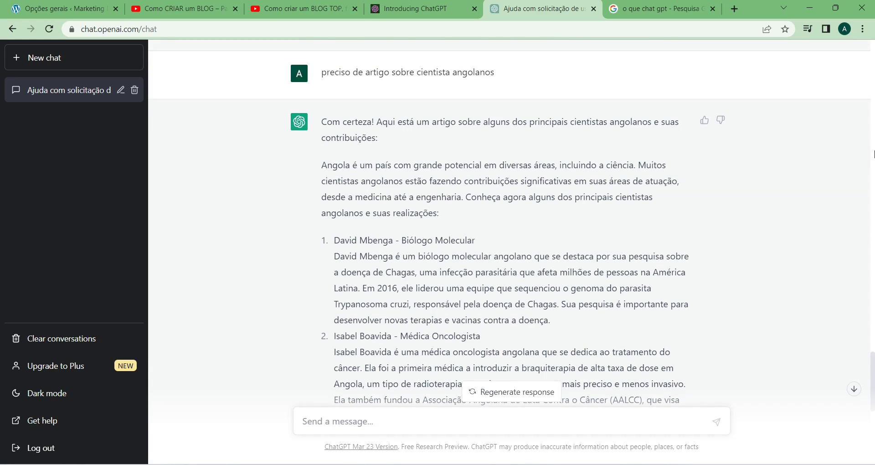
left_click(873, 153)
left_click(873, 156)
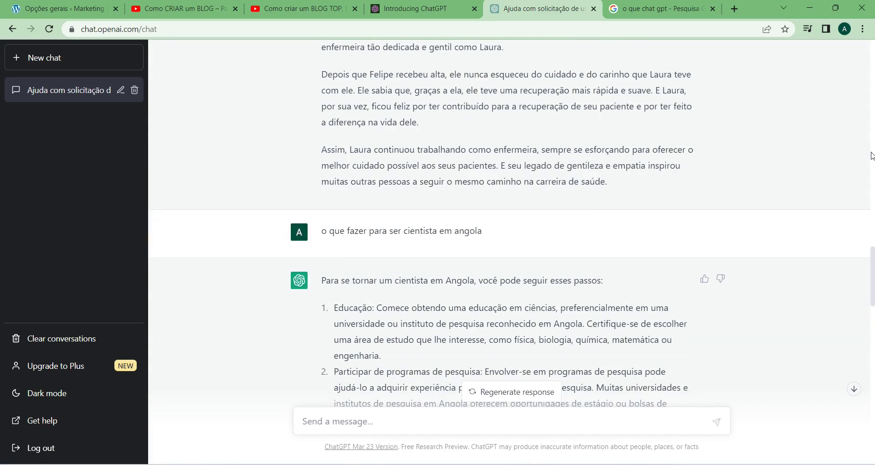
left_click(854, 388)
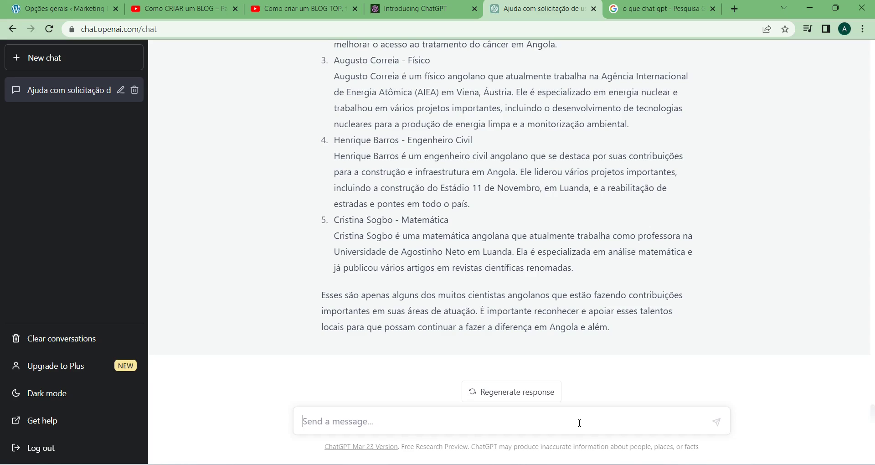
Send 'conteudo sobre marketing digital para ebook' to get seven eBook promotion tips.
type("conte")
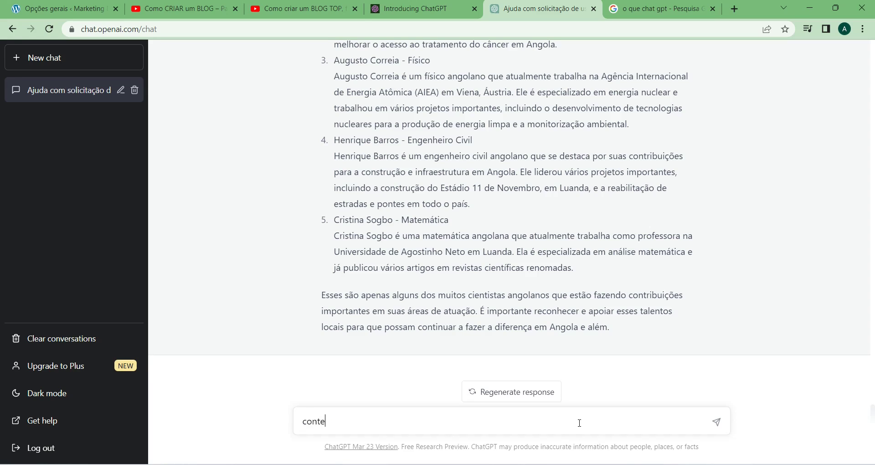
type("udo sobre marketing di")
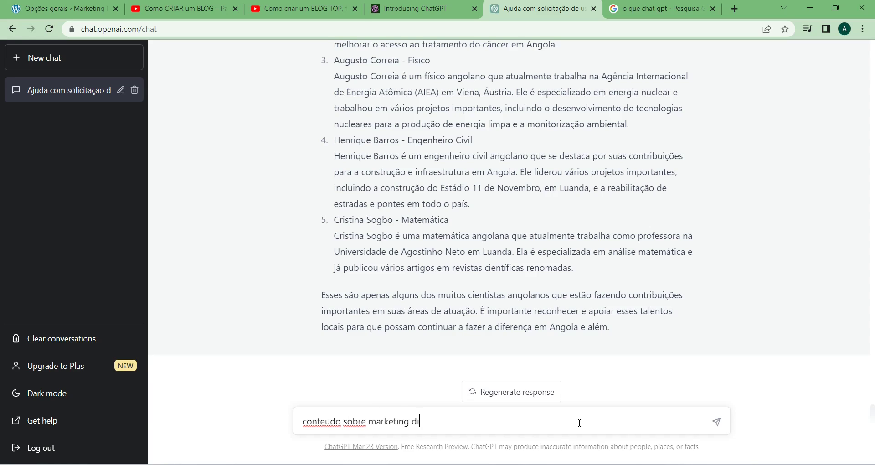
type("gital para ebook")
key("Return")
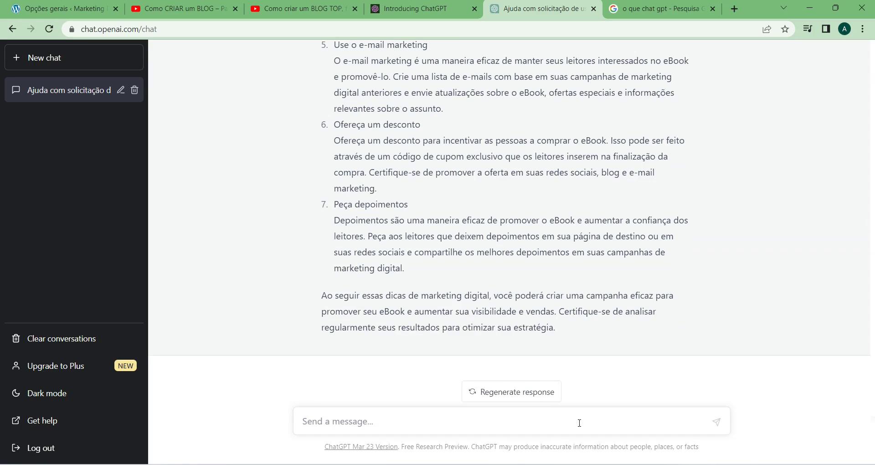
Send 'faça um resumo do texto a cima' to summarise the marketing tips.
left_click(580, 423)
type("faça um resumo")
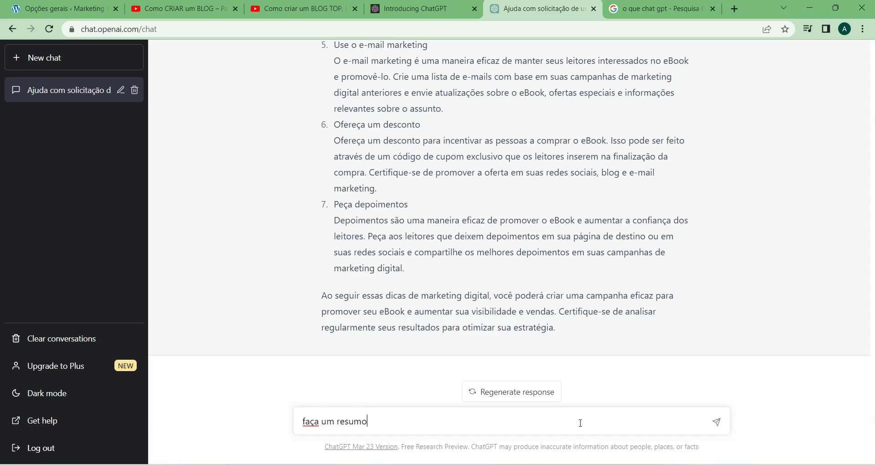
type(" do test")
key("BackSpace")
key("BackSpace")
type("xto a cima")
key("Return")
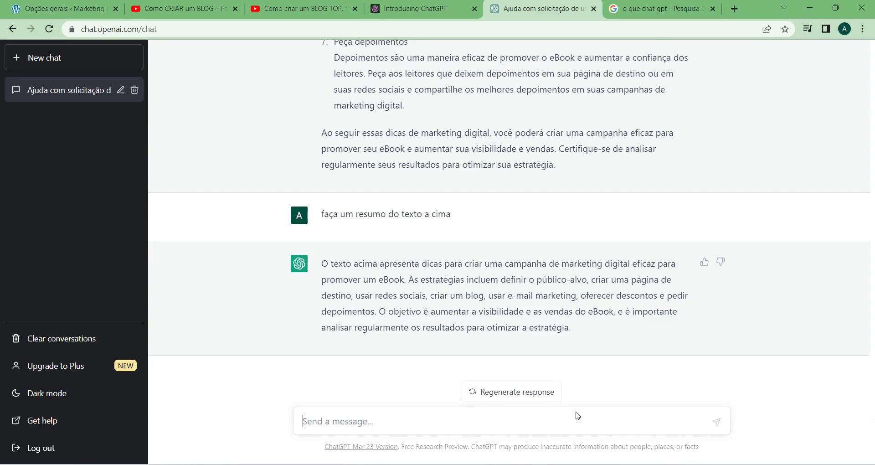
Type the follow-up prompt 'faça uma conclusão do texto' into the message box.
type("faça uma conclusão do texto")
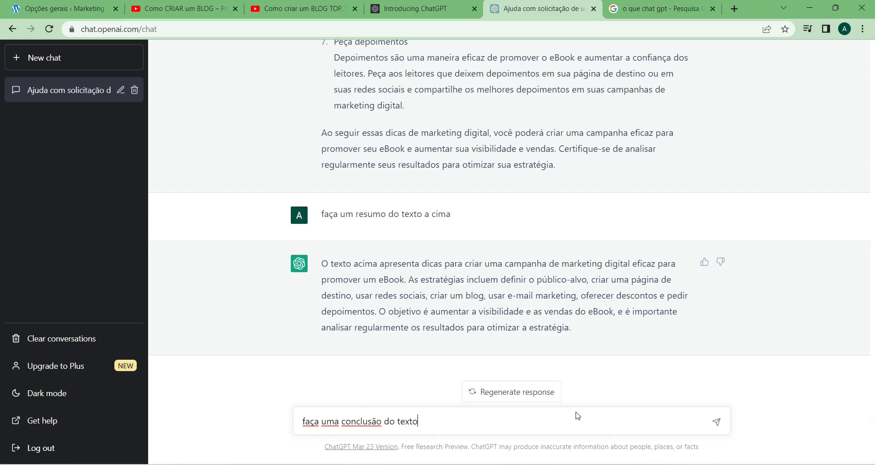
Send 'faça uma conclusão do texto', review the chat, and return to the concluding reply.
key("Return")
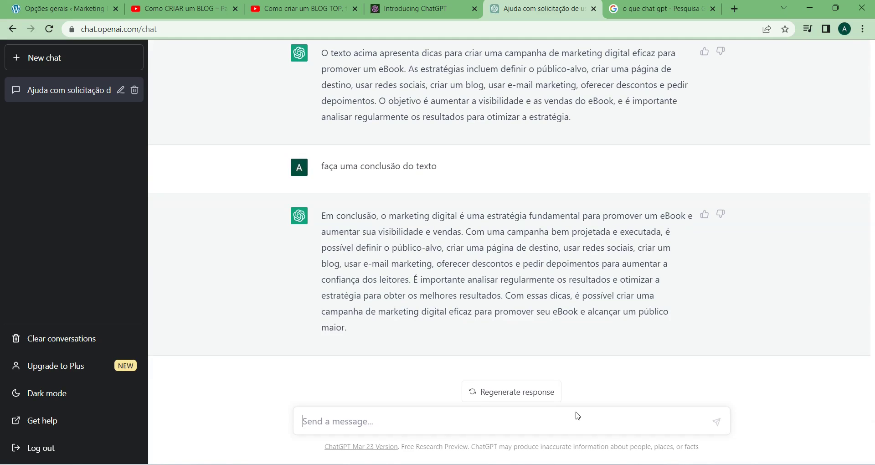
scroll(873, 340, "up", 5)
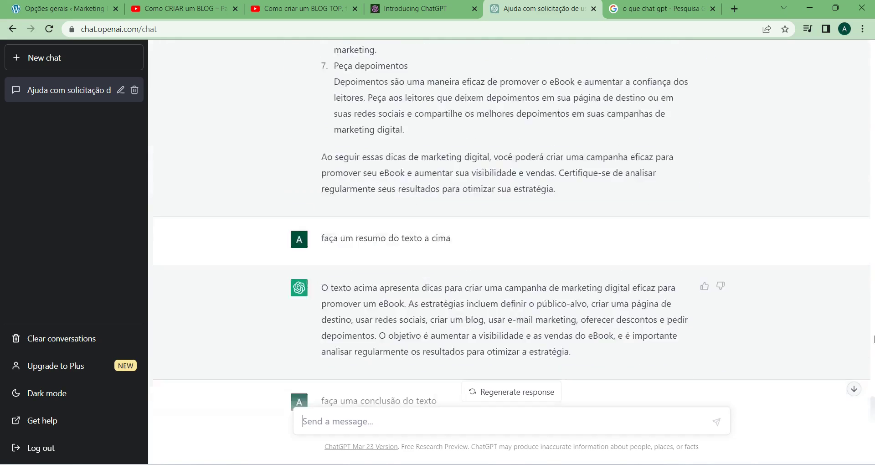
scroll(874, 339, "up", 15)
left_click_drag(874, 158, 873, 393)
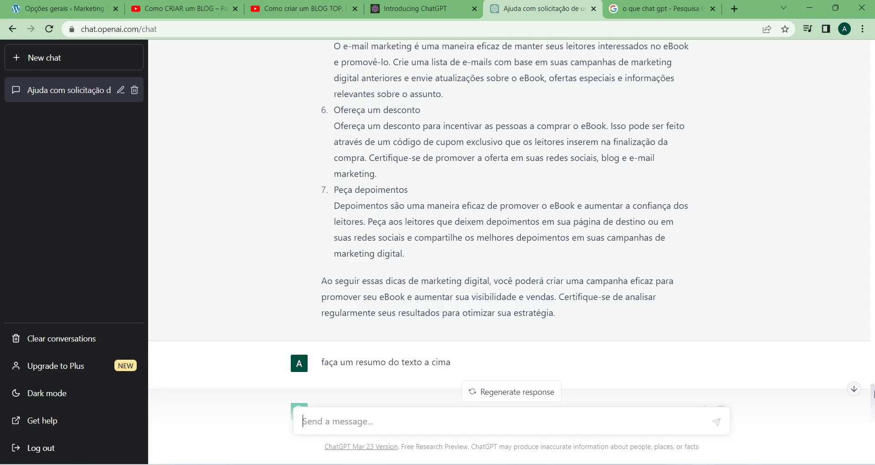
left_click(853, 389)
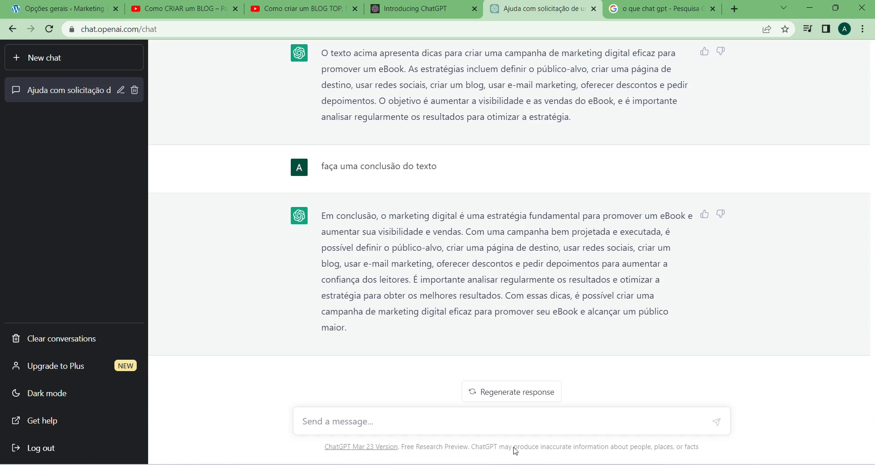
Ask ChatGPT 'Como ser um bom palestrante'.
type("como")
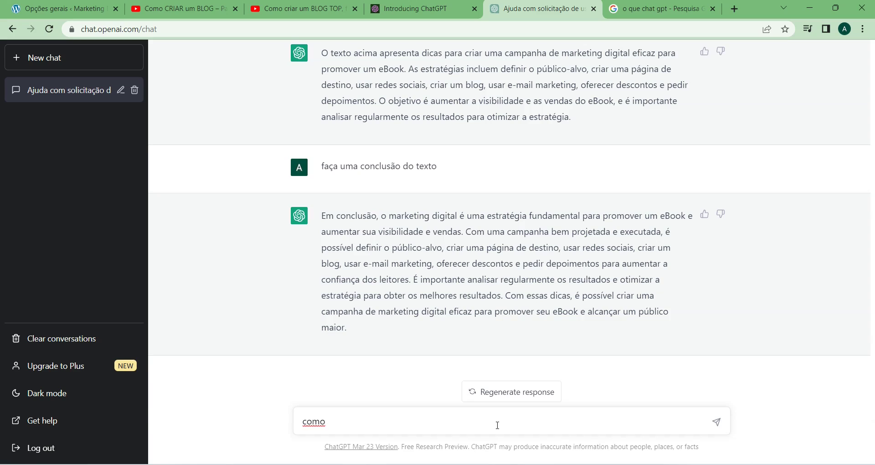
key("BackSpace")
key("BackSpace")
key("BackSpace")
key("BackSpace")
key("BackSpace")
type("Como ser um bom palestra")
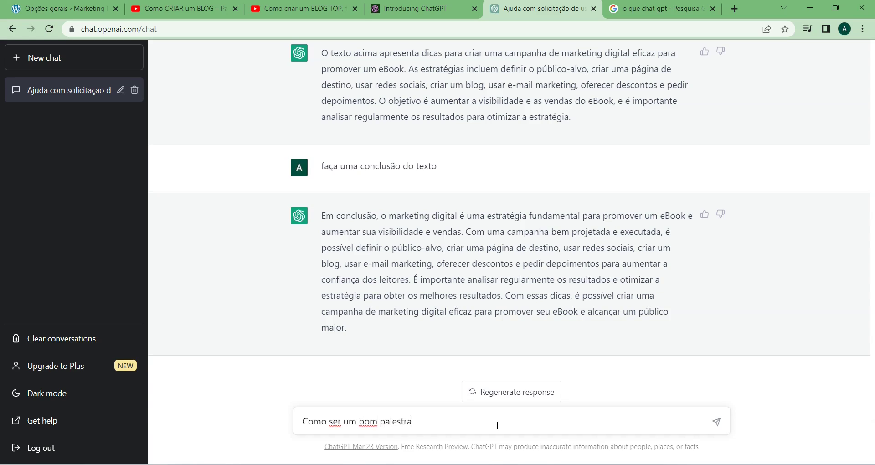
type("nte")
key("Return")
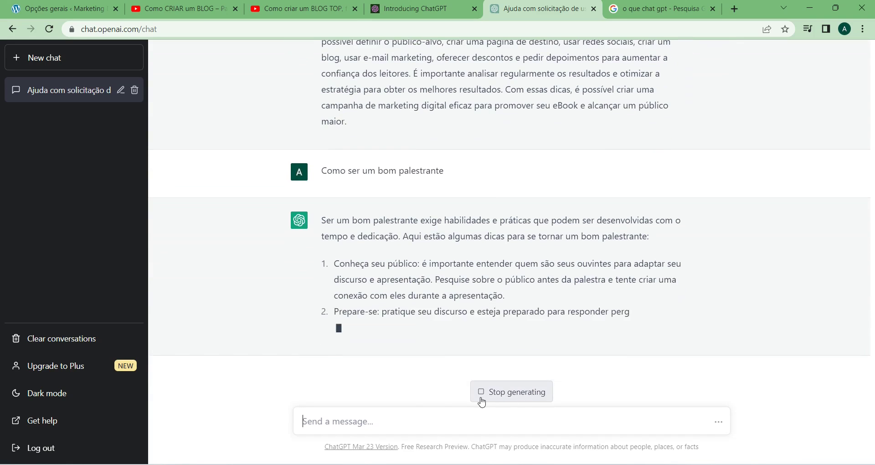
Cut the reply short, regenerate it, stop it again, and begin typing 'quem é o presidente de angola'.
left_click(526, 398)
left_click(527, 398)
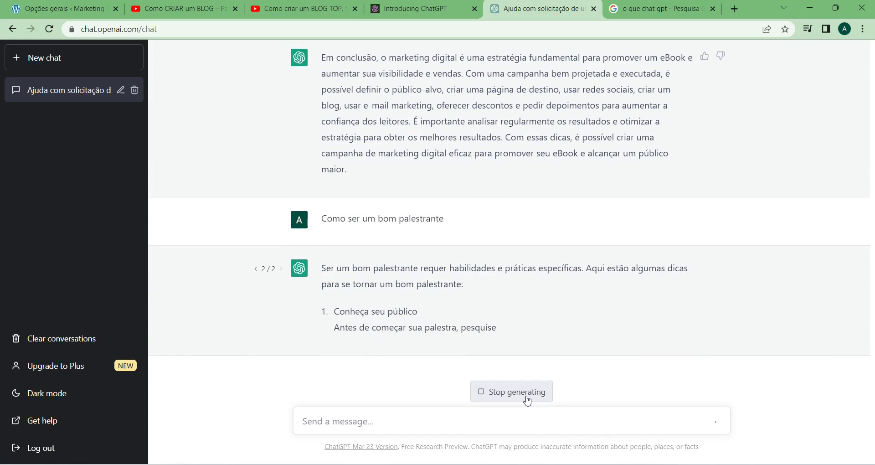
left_click(526, 397)
left_click(453, 423)
type("que")
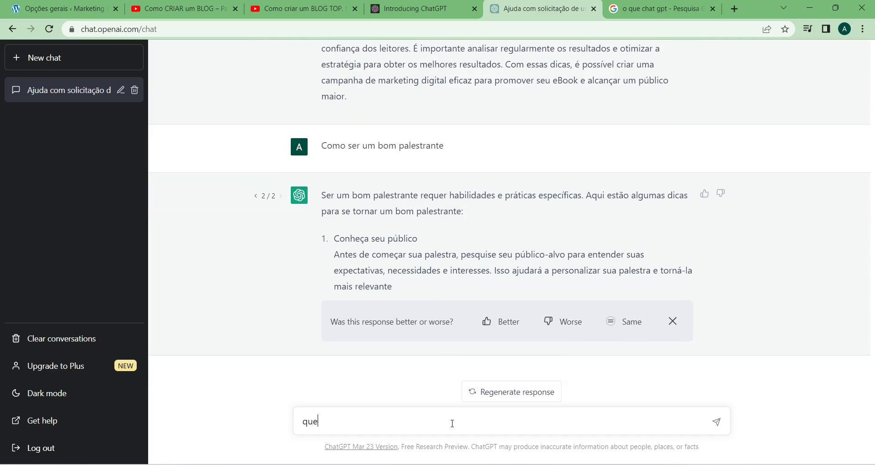
type("m é o presidente de angola")
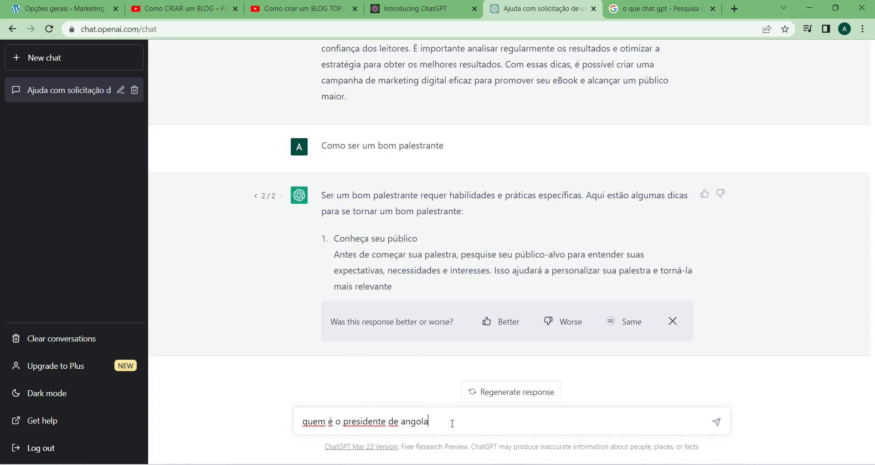
Send the question 'quem é o presidente de angola'.
key("Return")
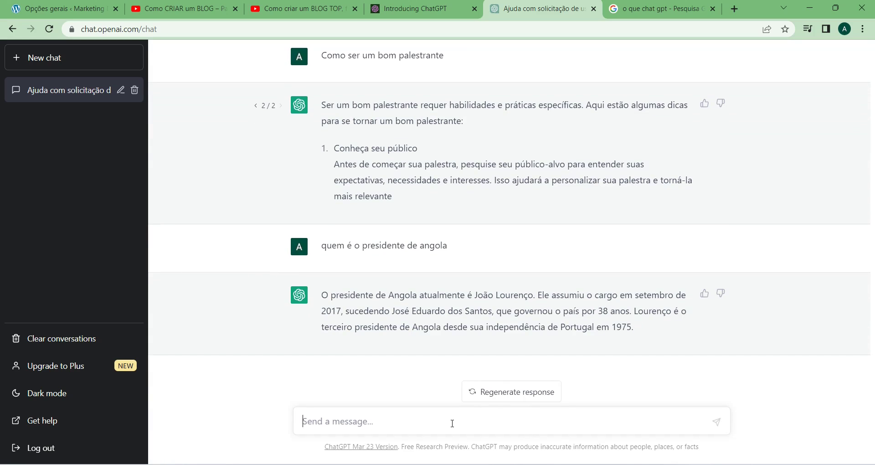
type("a")
key("BackSpace")
Ask the follow-up 'quando ele foi eleito'.
type("quando ele foi ele")
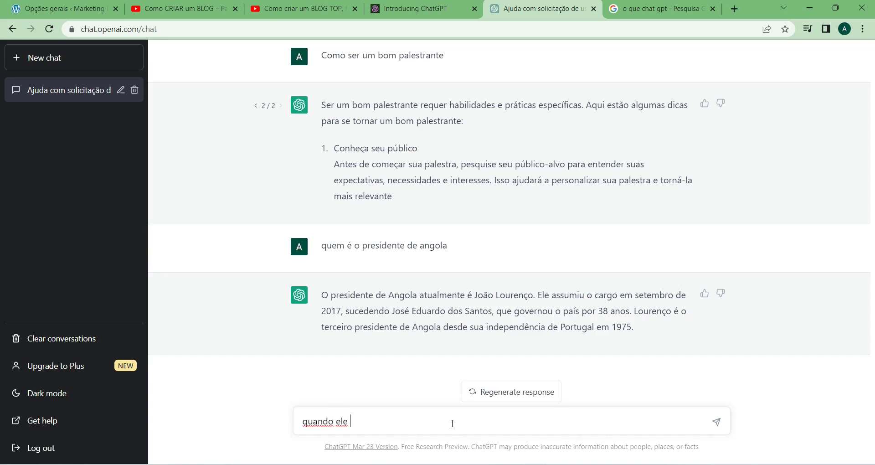
type("ito")
key("Return")
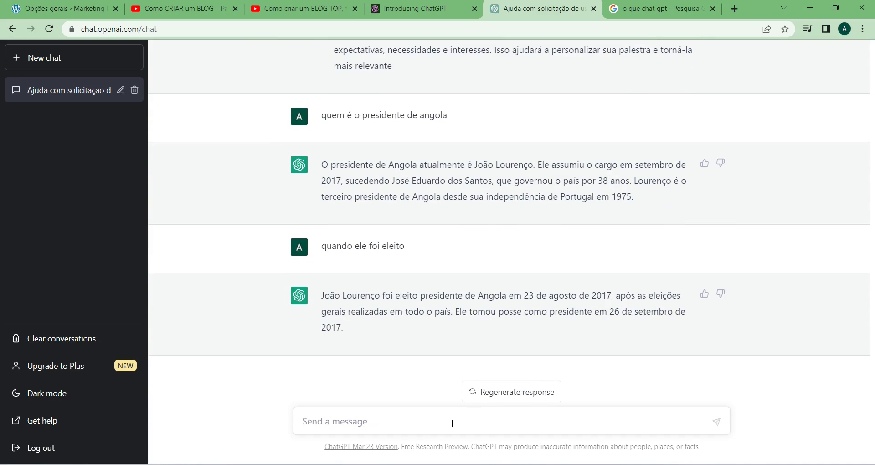
type("d")
key("BackSpace")
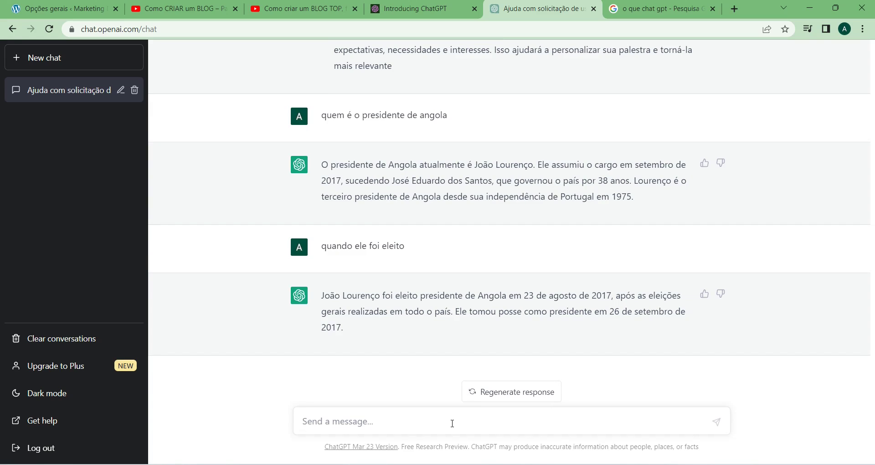